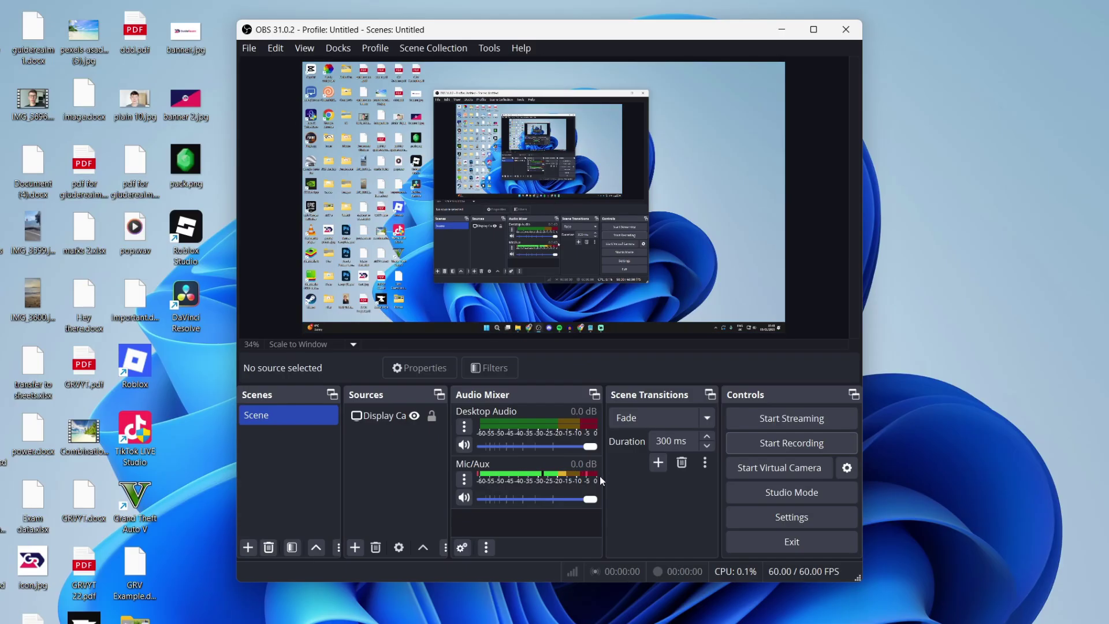
Keep MP4 recording format and High Quality, Medium File Size recording in Output settings, then close Settings.
left_click(768, 521)
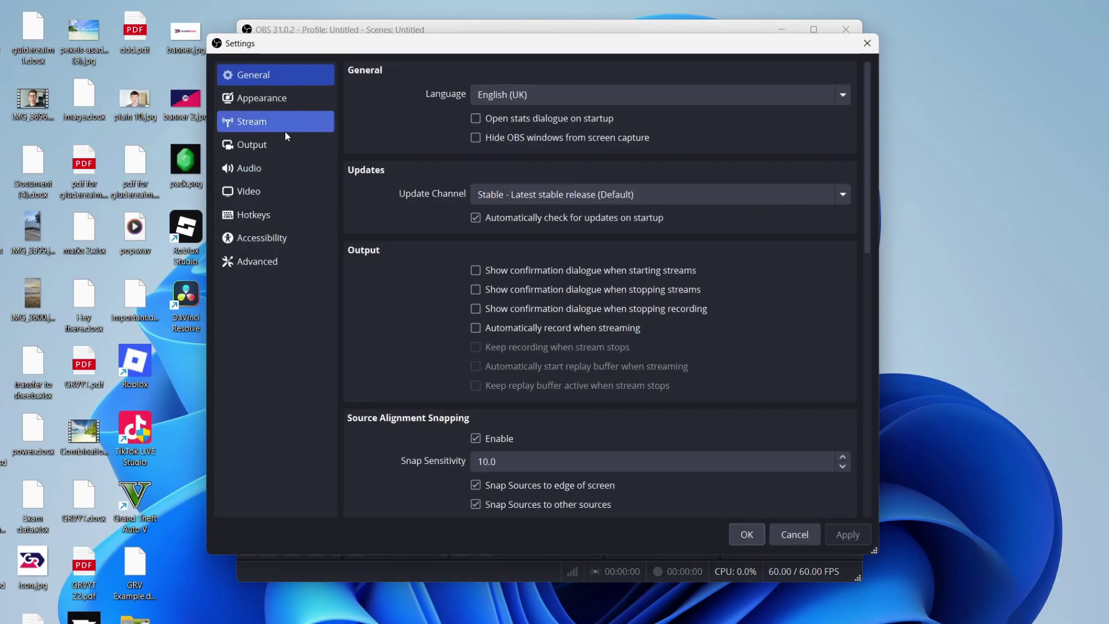
left_click(266, 145)
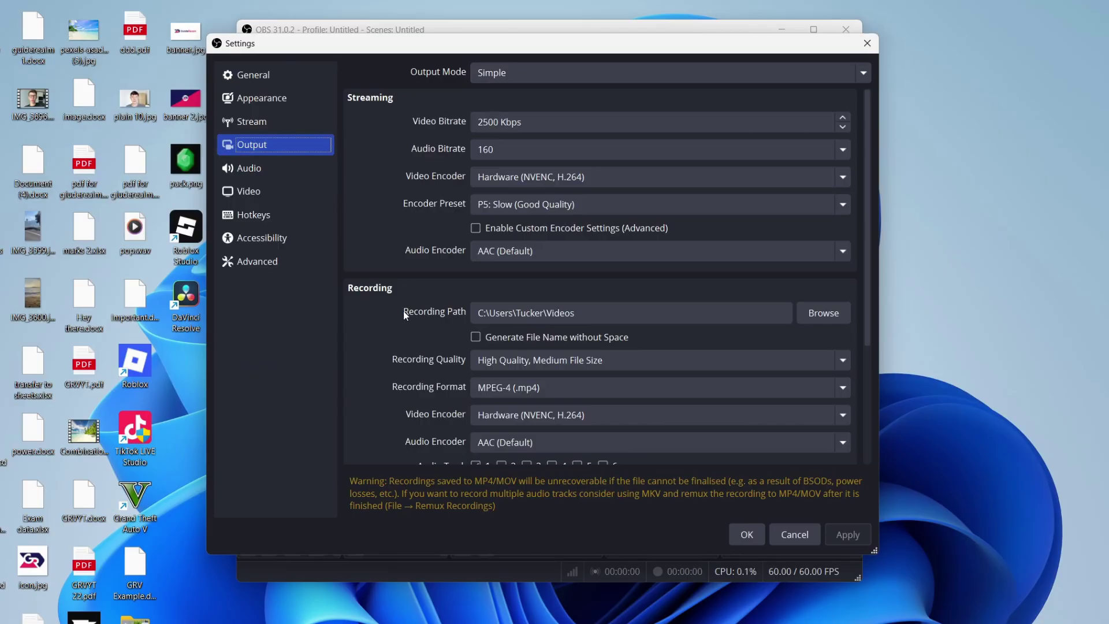
scroll(403, 311, "down", 1)
left_click(503, 351)
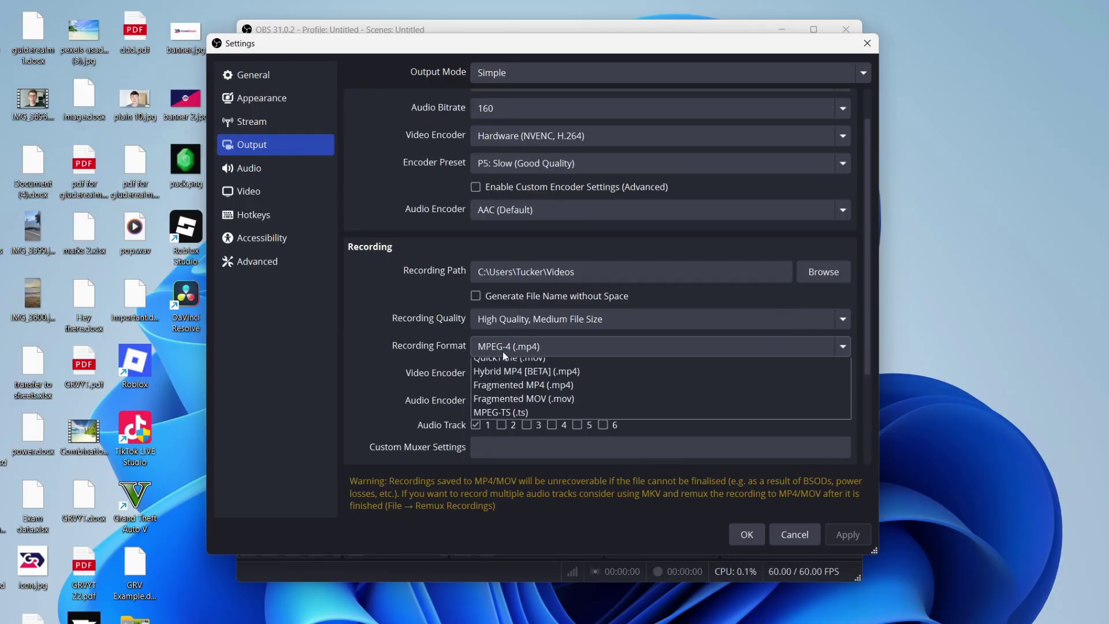
left_click(520, 396)
left_click(509, 318)
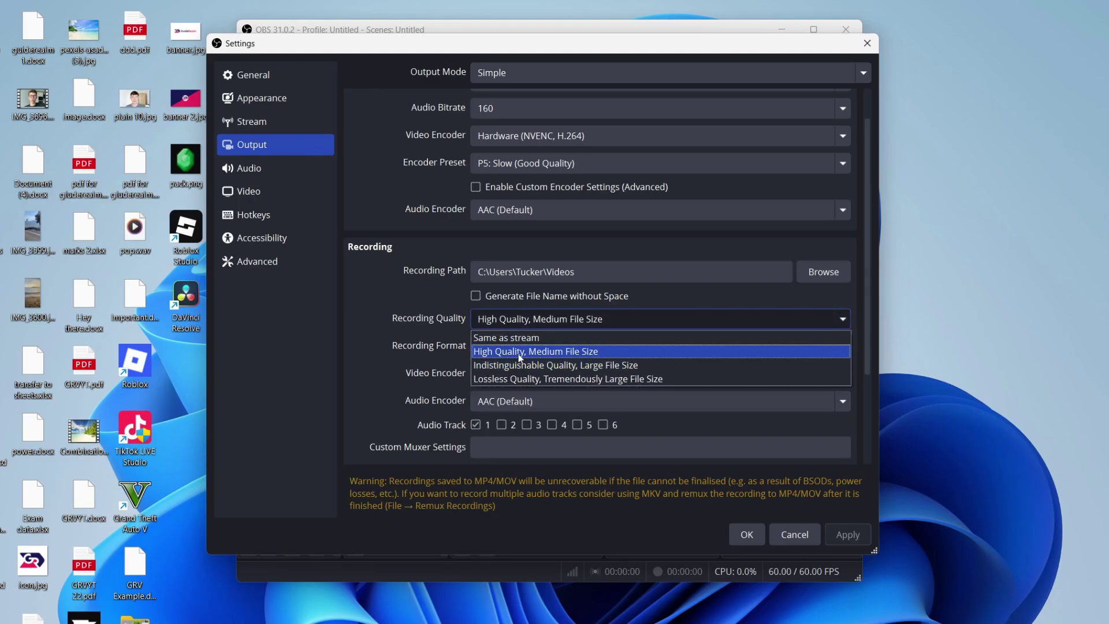
left_click(520, 351)
left_click(744, 535)
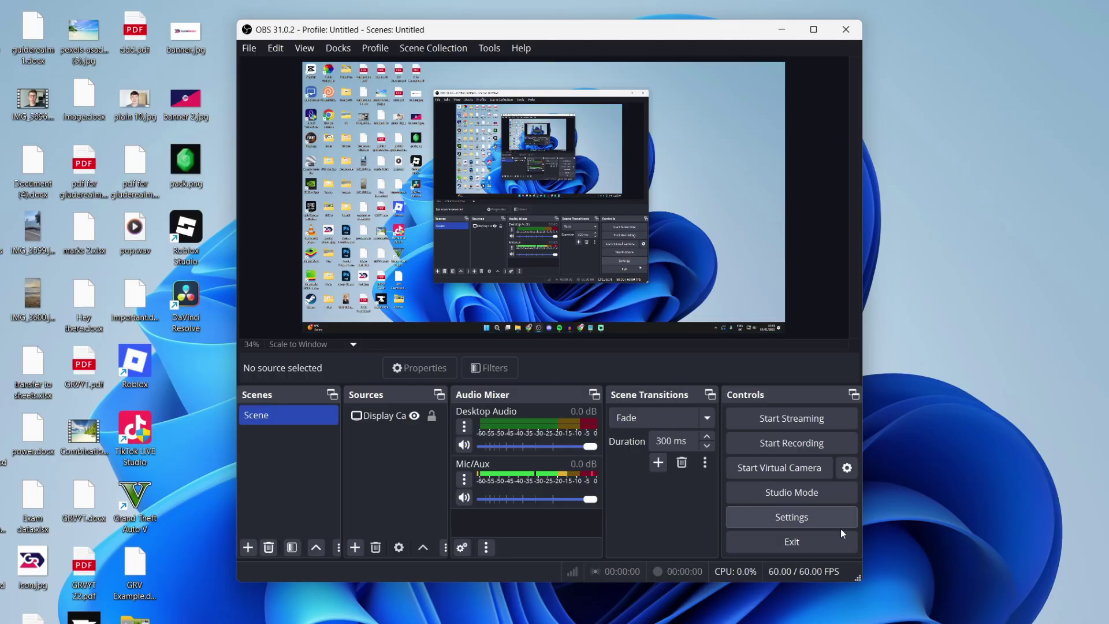
Set the Video output (scaled) resolution to 1920x1080 and apply it.
left_click(811, 518)
left_click(282, 185)
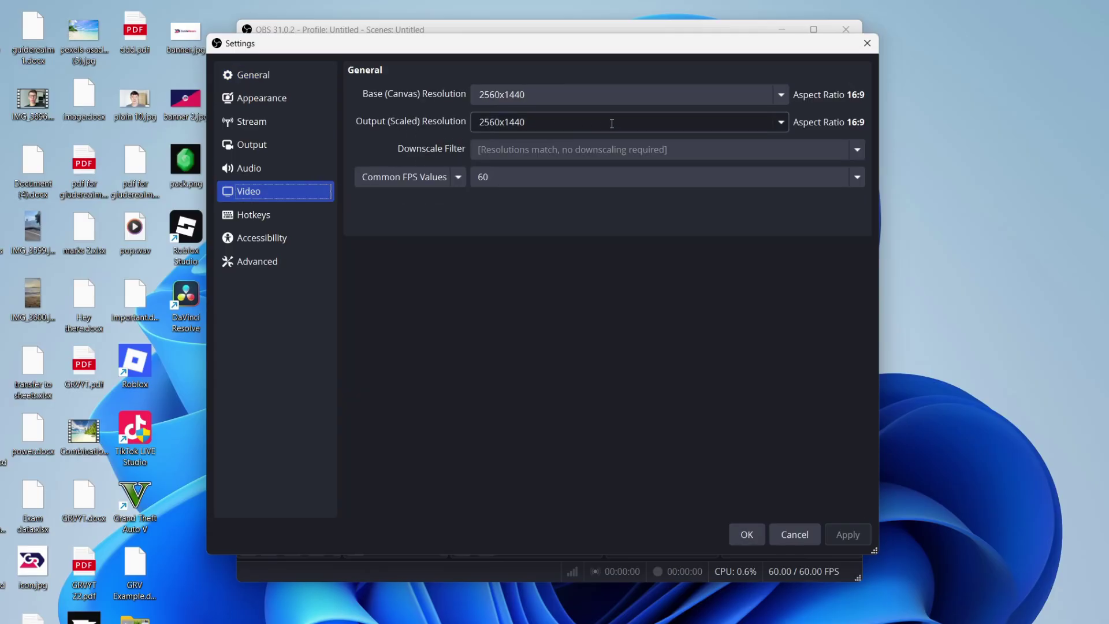
left_click(781, 123)
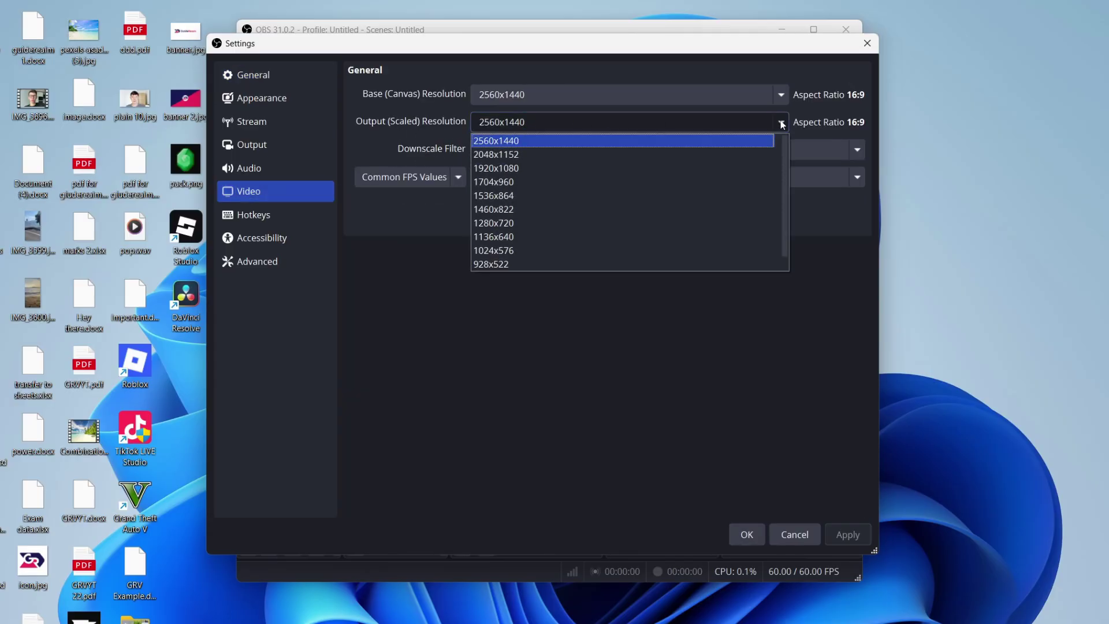
left_click(726, 168)
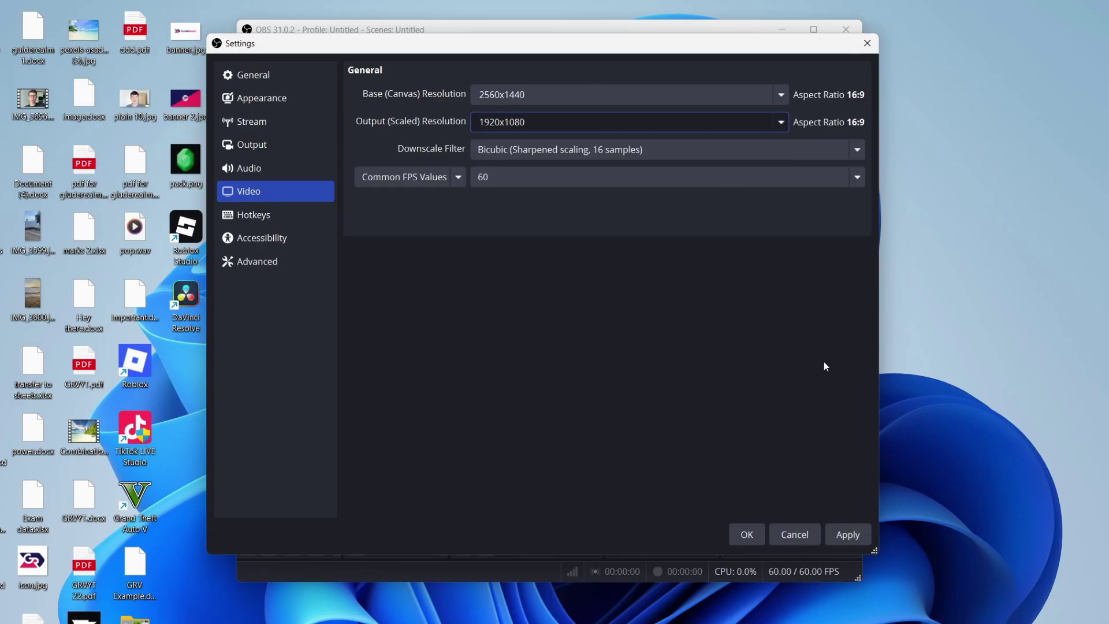
left_click(848, 535)
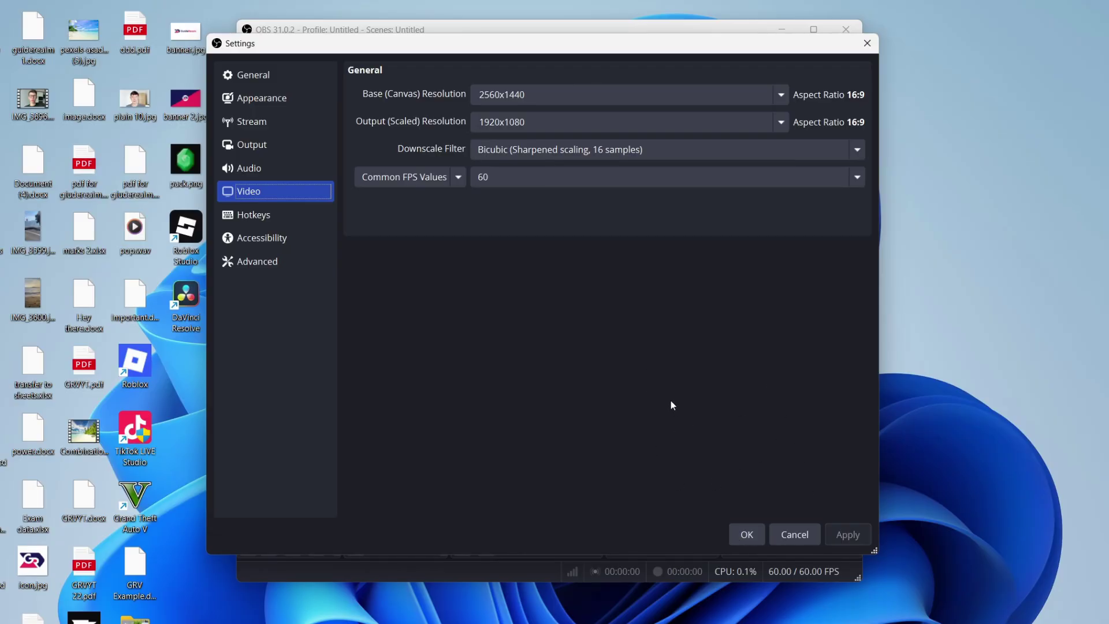
Change the output (scaled) resolution from 1920x1080 to 1280x720, apply it and confirm with OK.
left_click(783, 123)
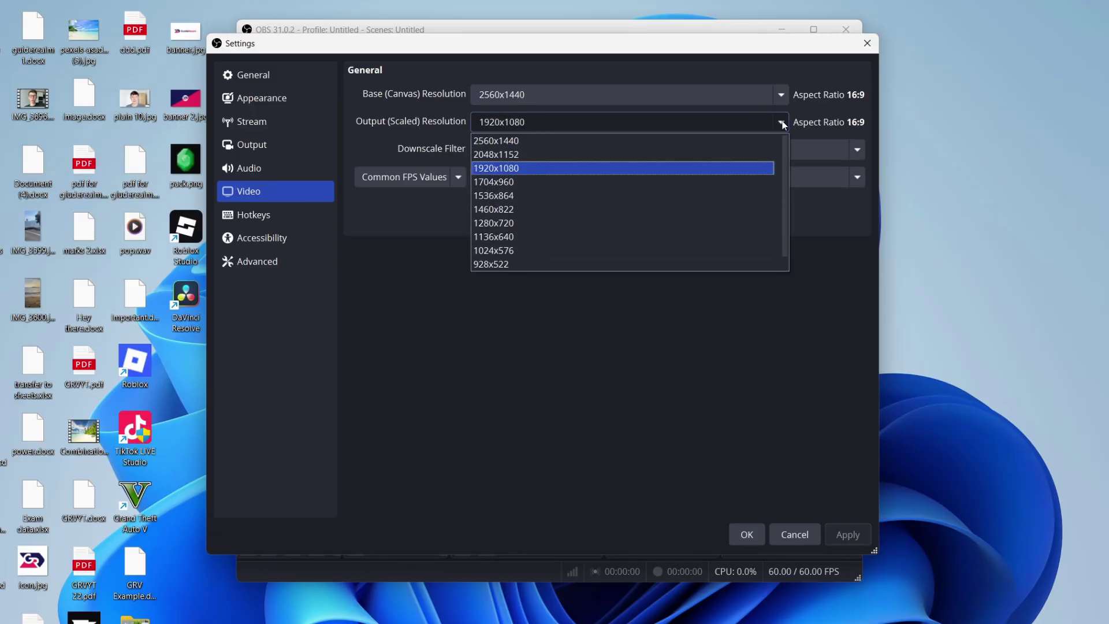
left_click(687, 222)
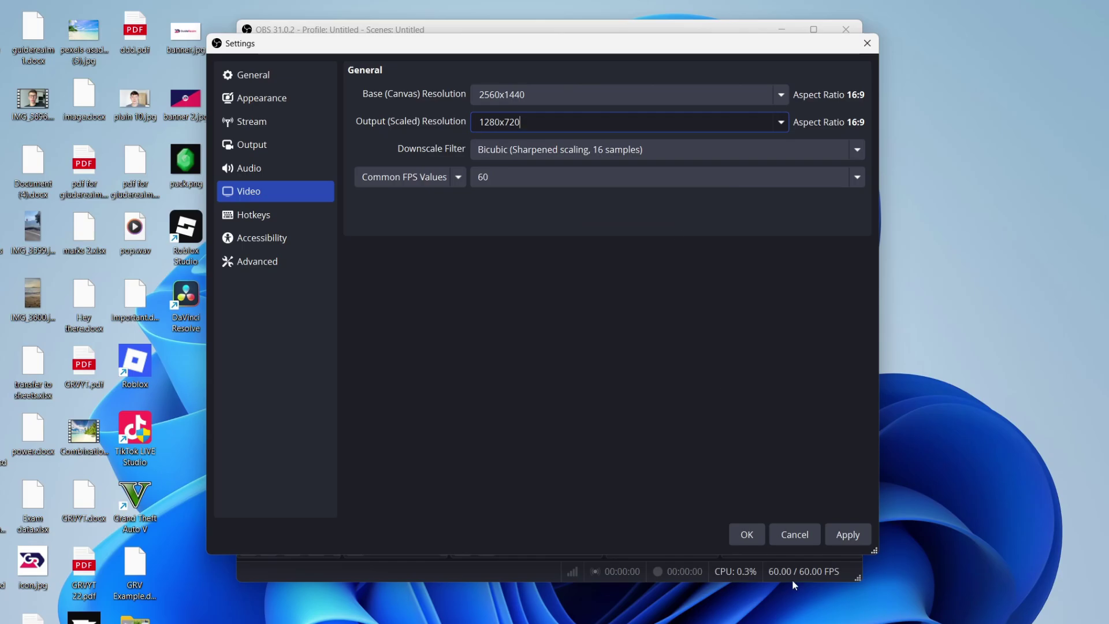
left_click(848, 534)
left_click(743, 535)
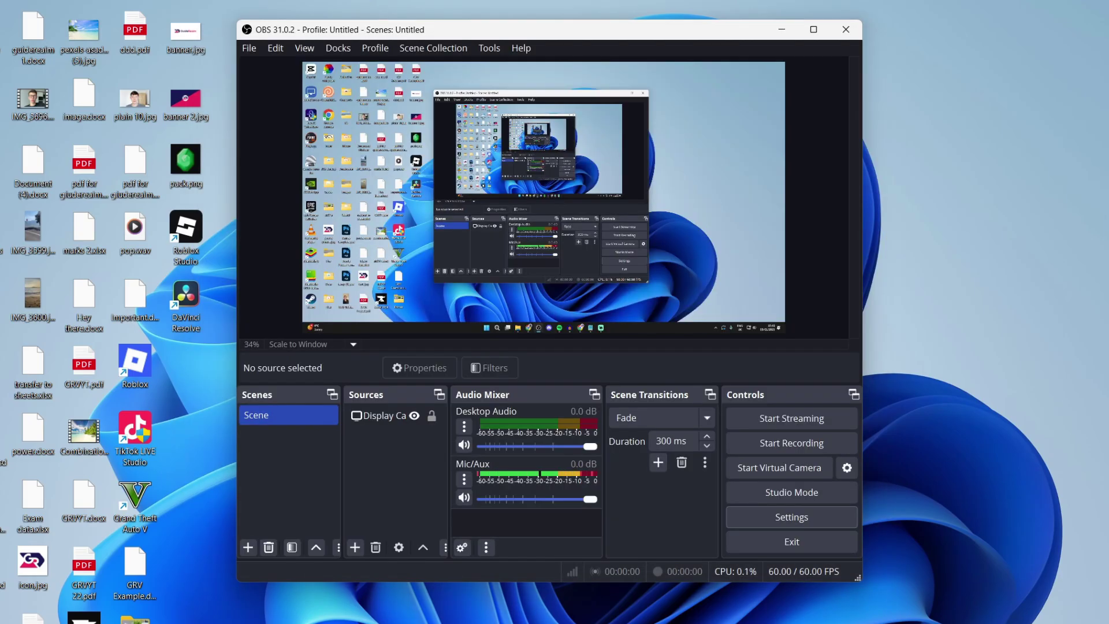